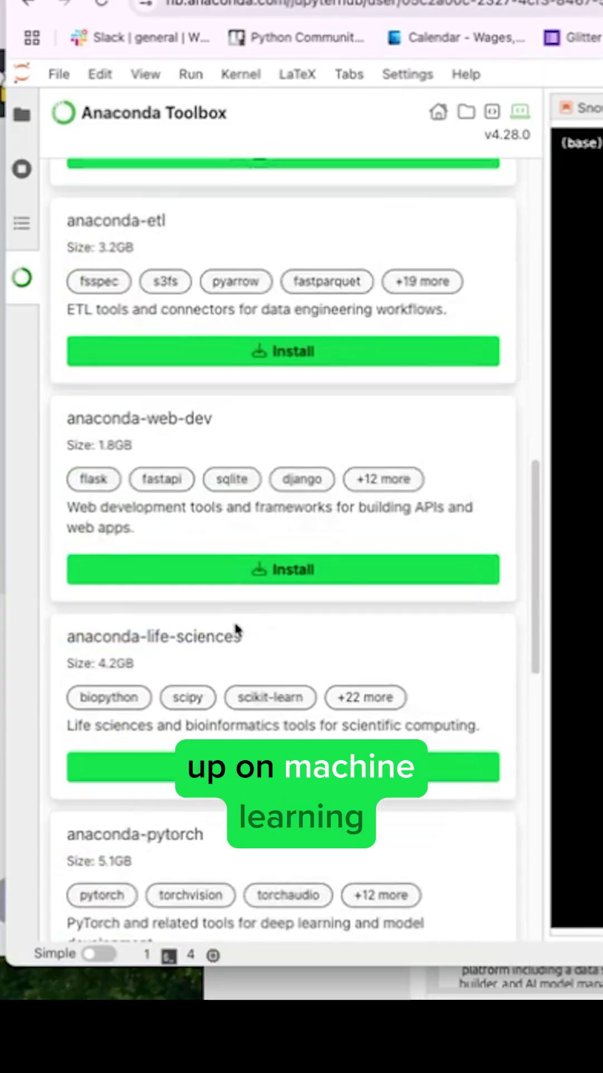
pyautogui.scroll(-2, 236, 629)
pyautogui.scroll(-3, 237, 629)
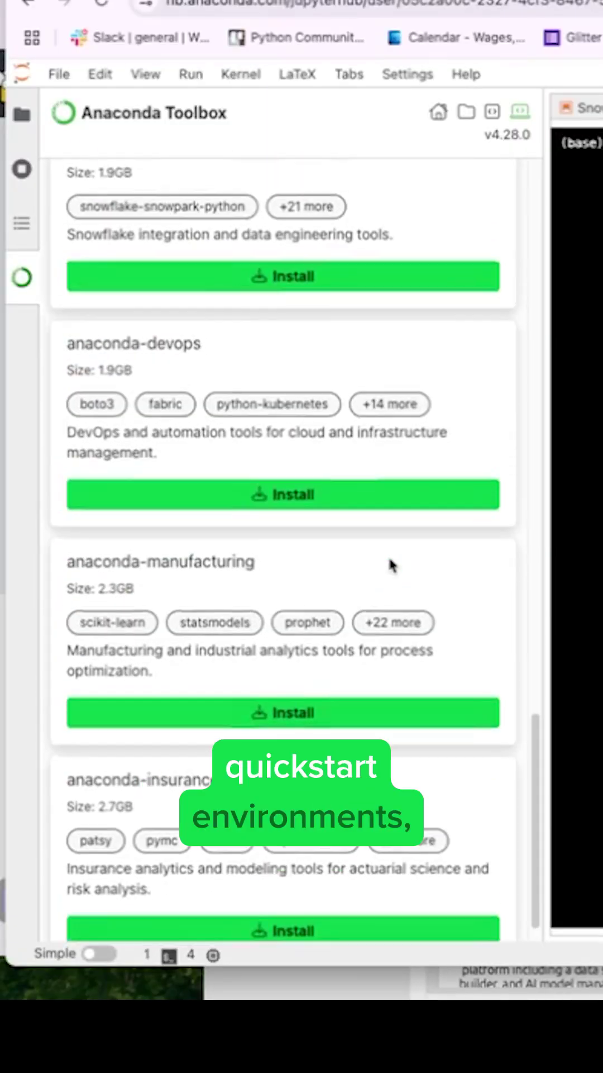
pyautogui.scroll(5, 390, 566)
pyautogui.scroll(3, 390, 556)
pyautogui.scroll(3, 403, 512)
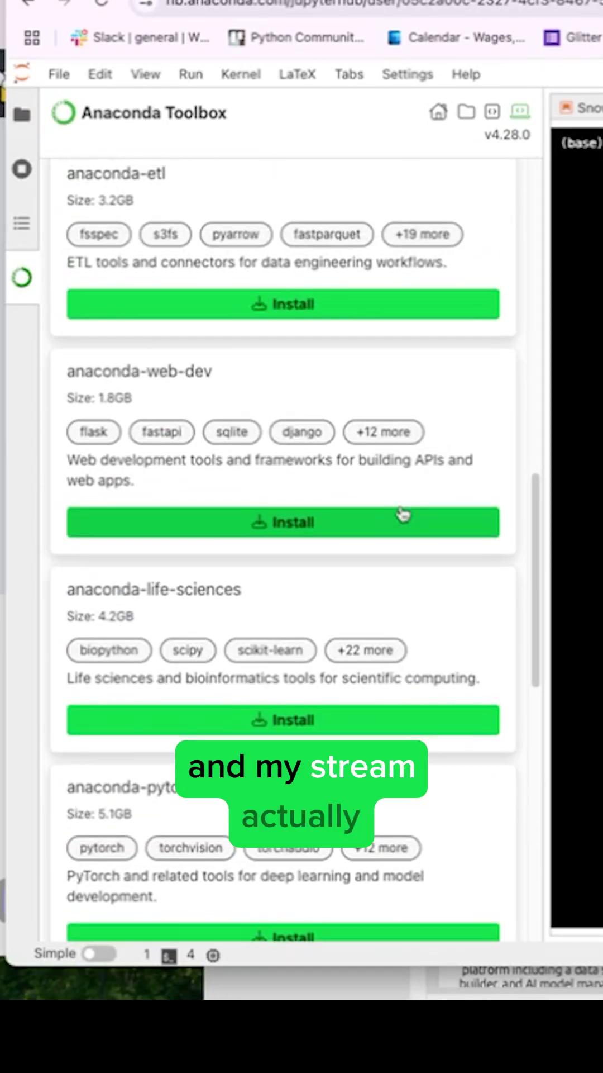
pyautogui.scroll(3, 403, 511)
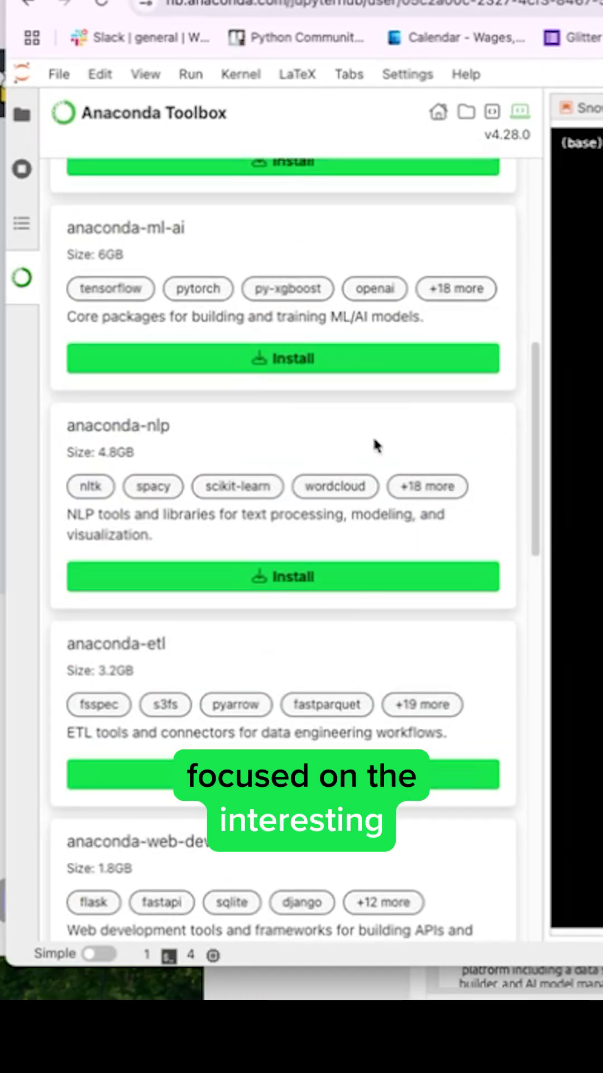
pyautogui.scroll(2, 373, 445)
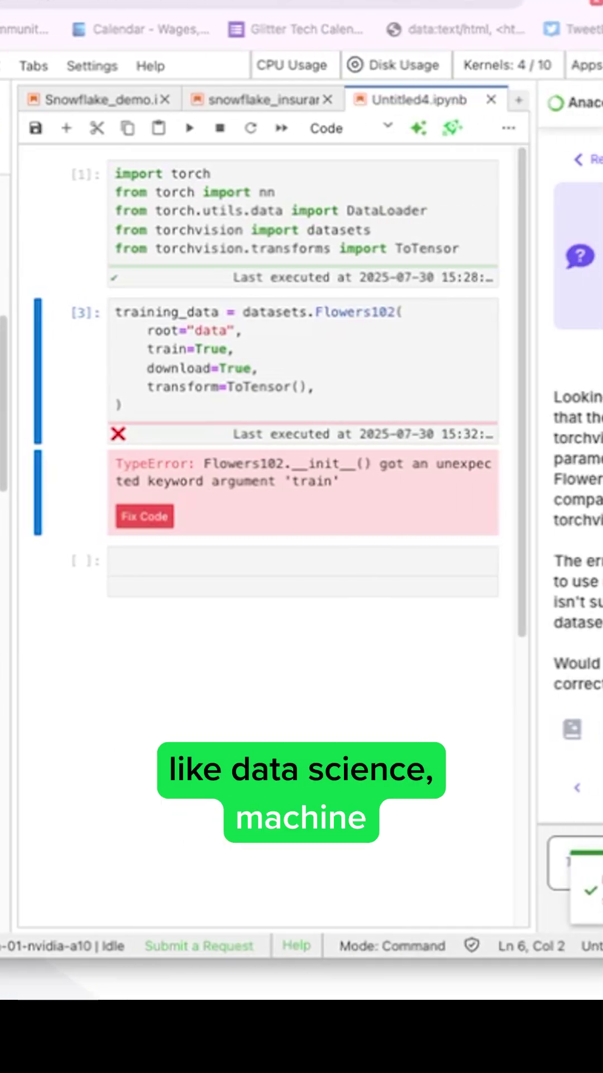
# - Delete the train=True line and add a test_data Flowers102 dataset with the same arguments
pyautogui.click(237, 349)
pyautogui.hotkey('ctrl', 'd')
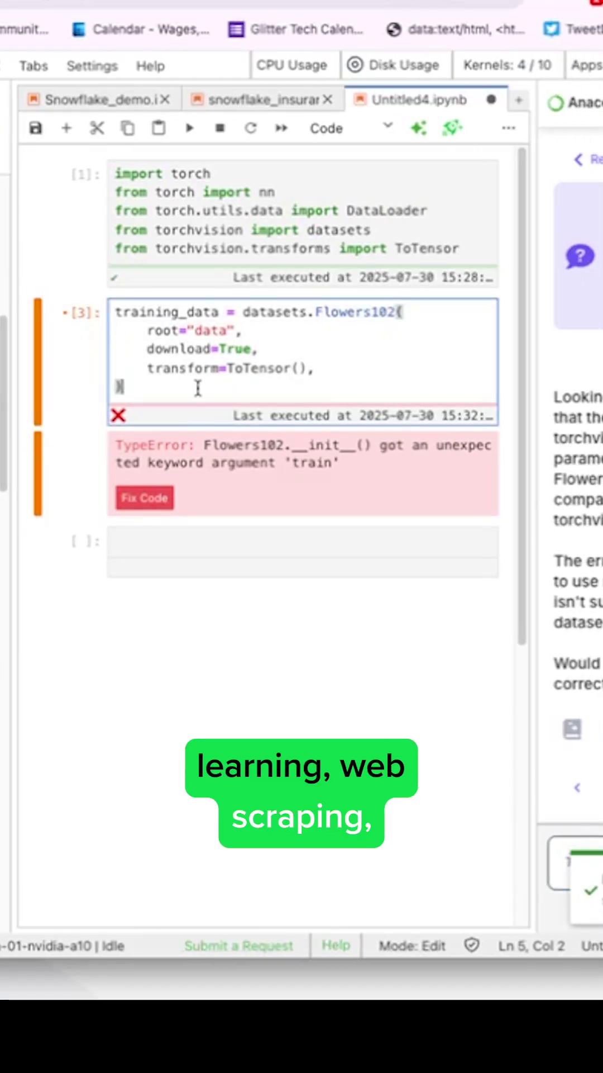
pyautogui.press('Return')
pyautogui.press('Return')
pyautogui.write('test_data = datasets.')
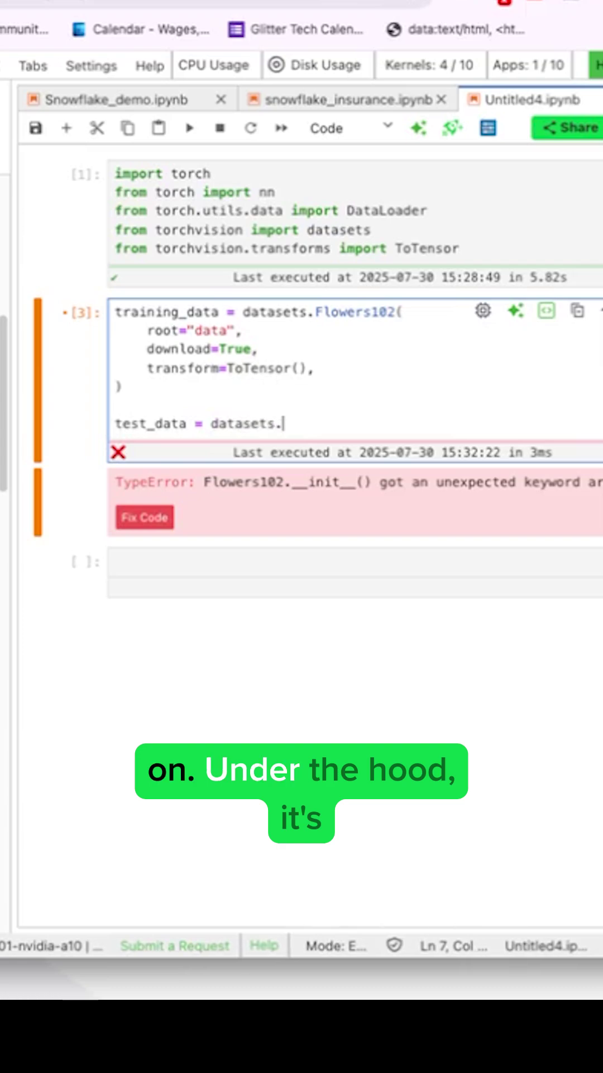
pyautogui.write('owers102(')
pyautogui.press('Return')
pyautogui.write('root="dat')
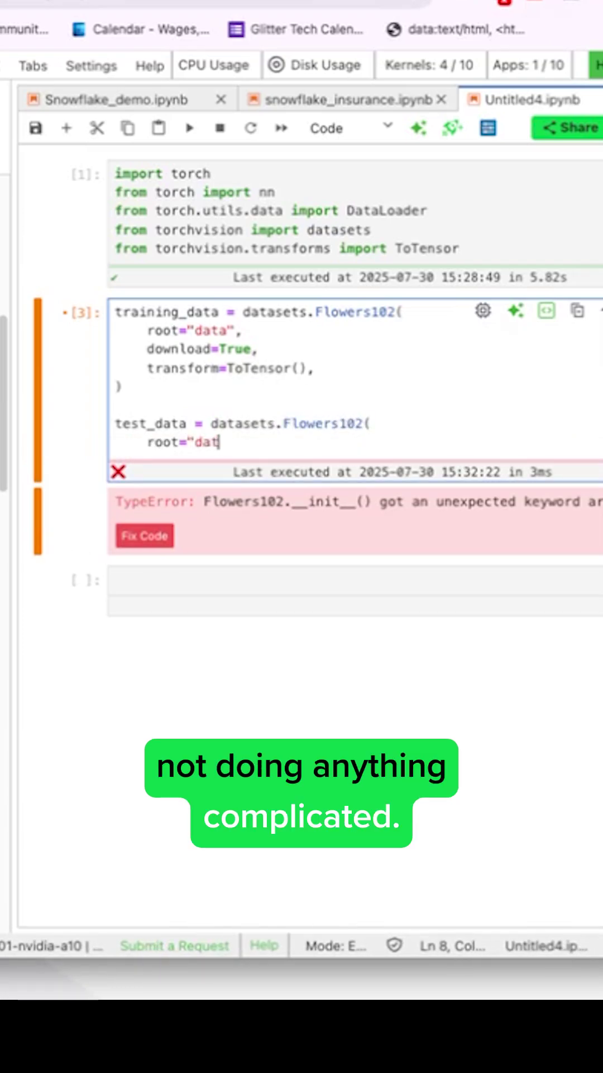
pyautogui.write('a",')
pyautogui.press('Return')
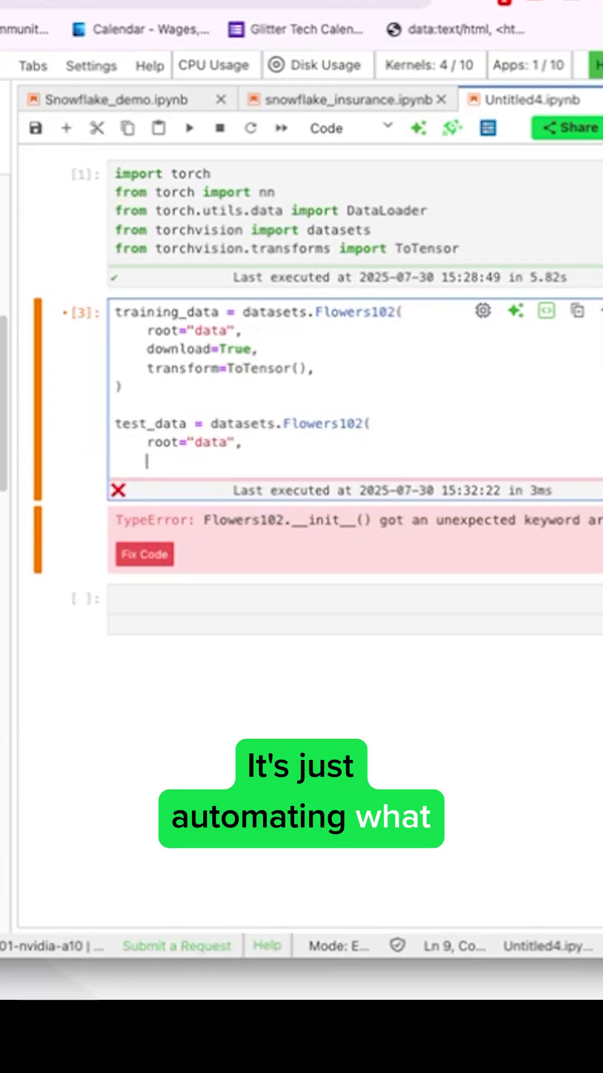
pyautogui.write('doawnload=True,')
pyautogui.press('Return')
pyautogui.write('transform=ToTensor(),')
pyautogui.press('Return')
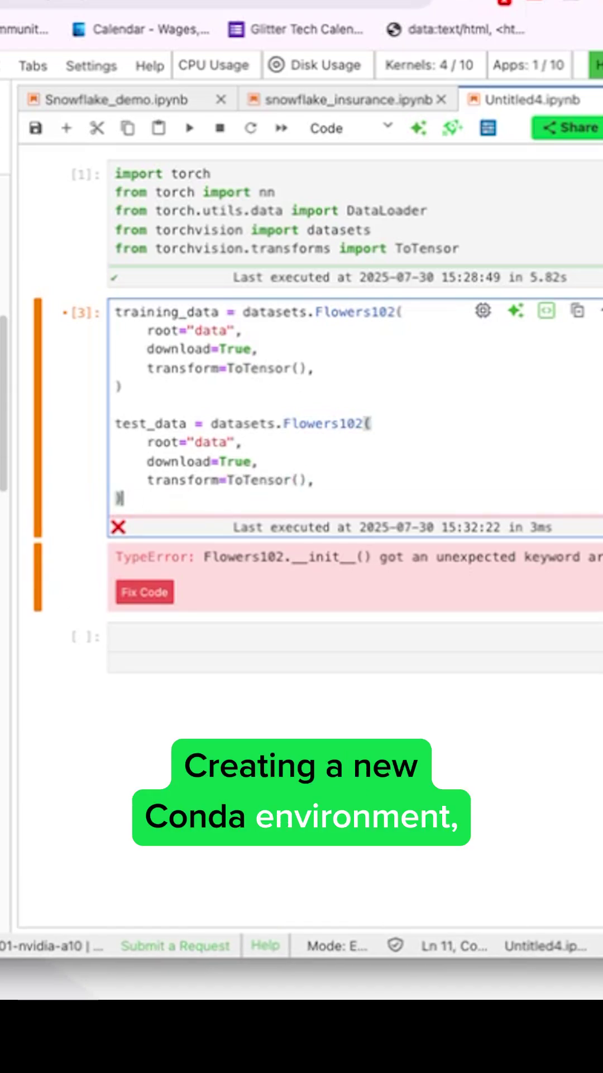
# - Run the cell so it starts downloading the Flowers102 archive
pyautogui.press('Escape')
pyautogui.click(151, 388)
pyautogui.click(190, 128)
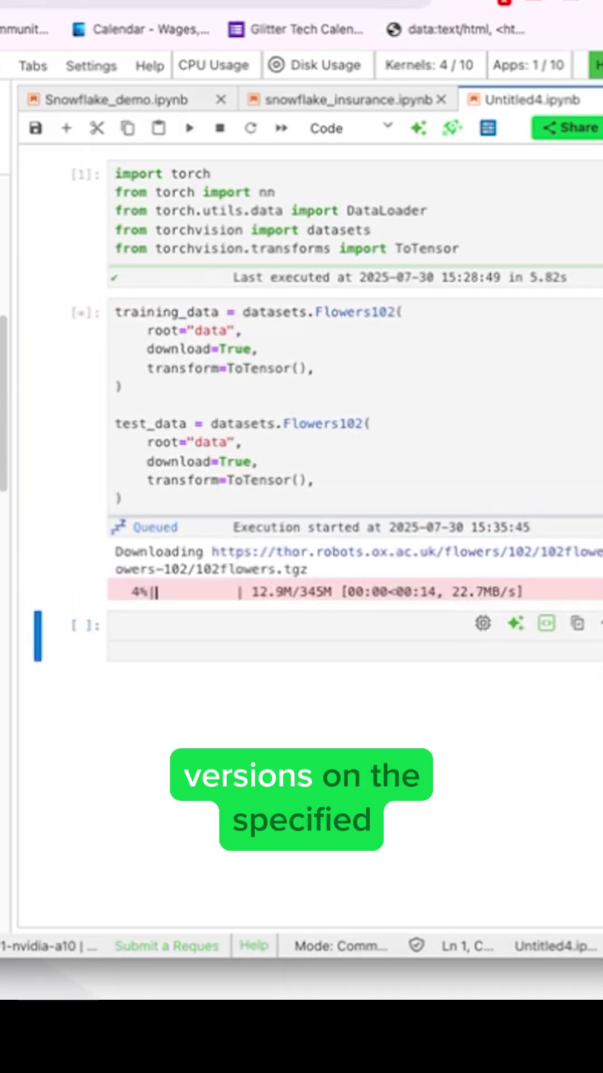